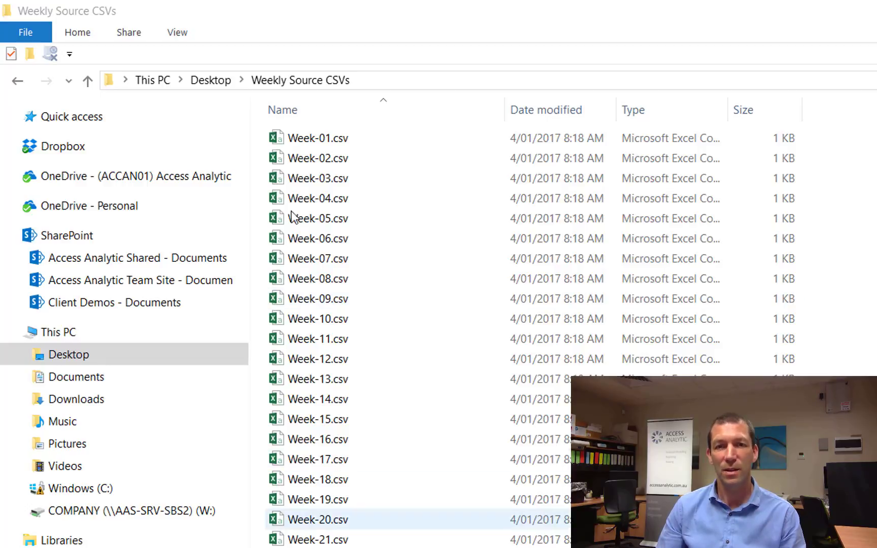
- Open Week-01.csv, autofit column B, highlight its codes, dates, day headings and sales, then close it
click(321, 141)
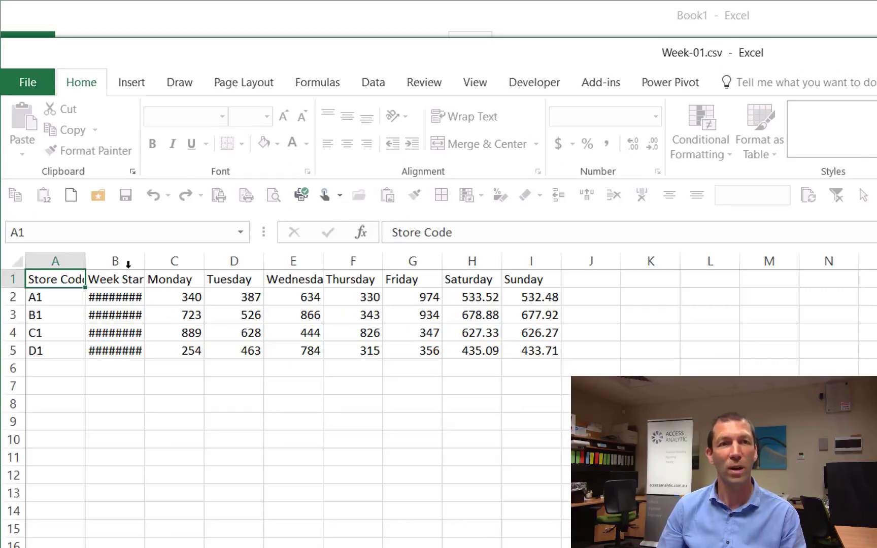
double_click(147, 264)
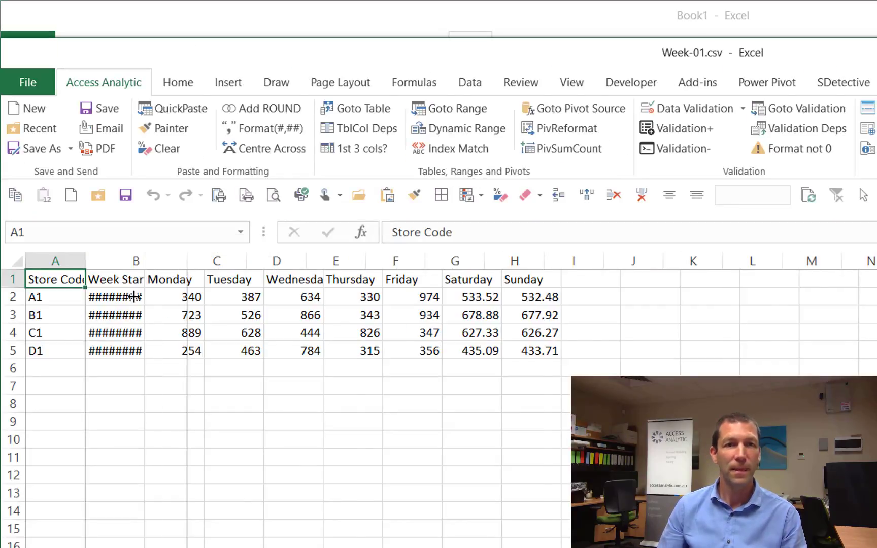
click(48, 300)
drag(48, 300, 62, 351)
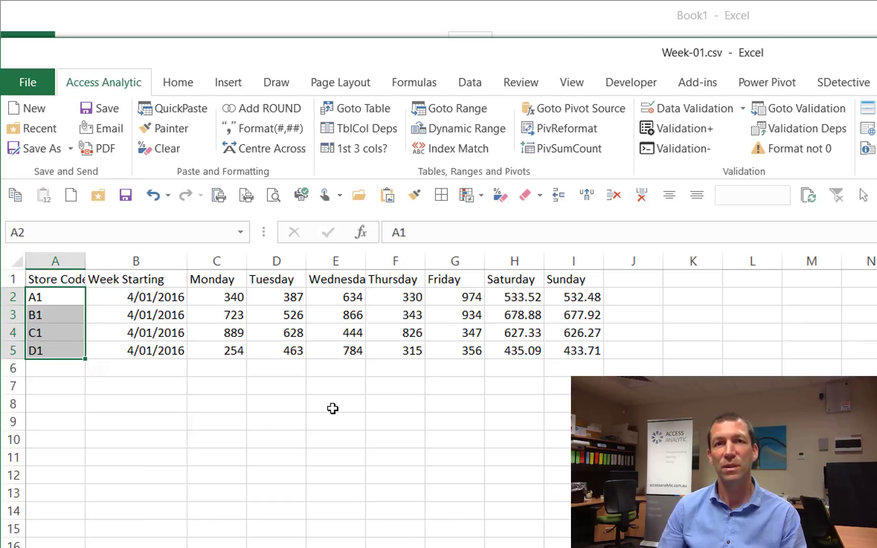
drag(155, 300, 154, 351)
drag(214, 281, 574, 279)
drag(231, 300, 564, 343)
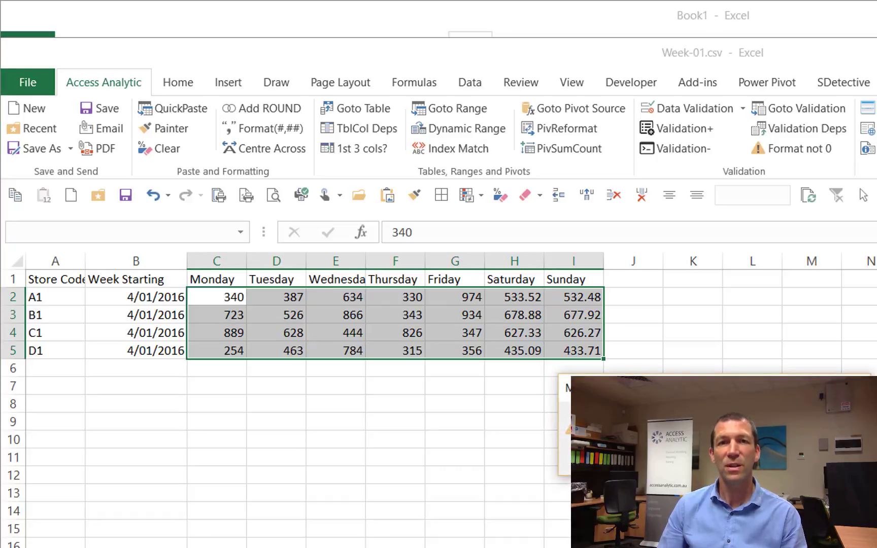
key(ctrl+w)
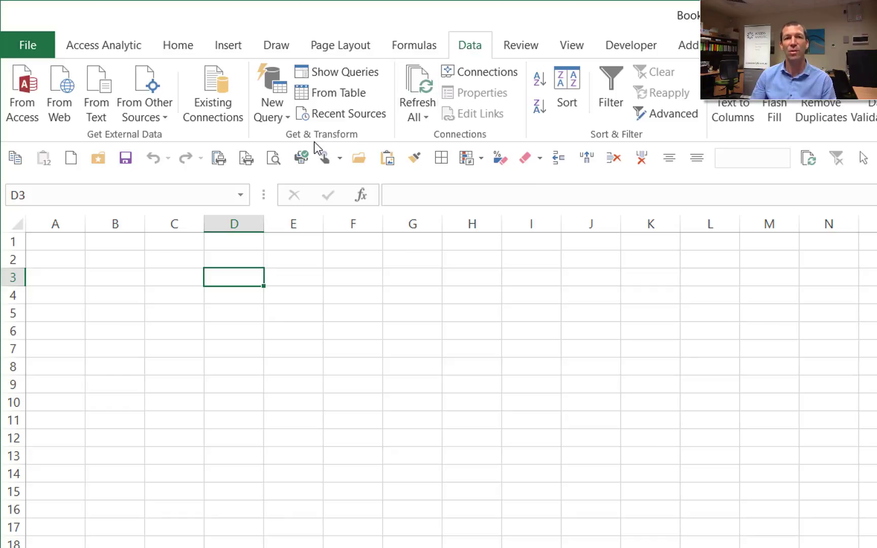
- Start a From Folder query and browse through This PC to the Desktop's Weekly Source CSVs folder
click(281, 122)
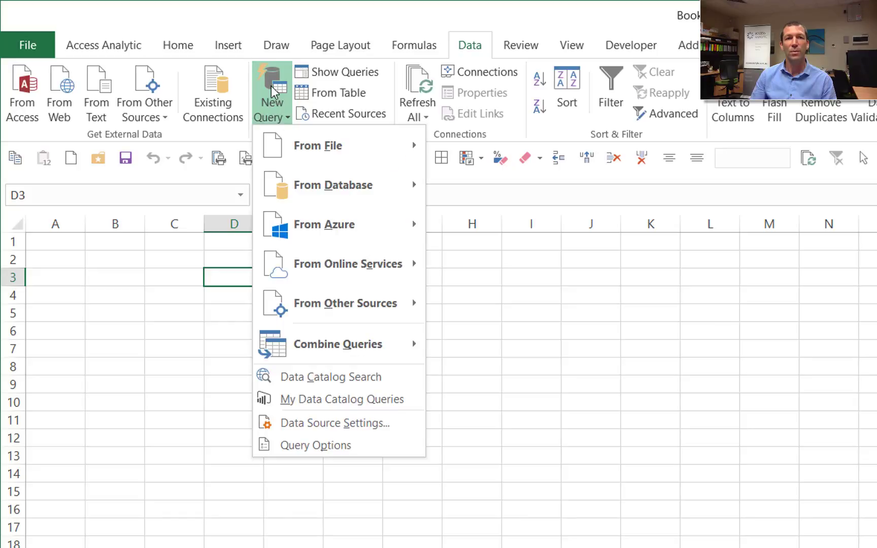
mouse_move(320, 151)
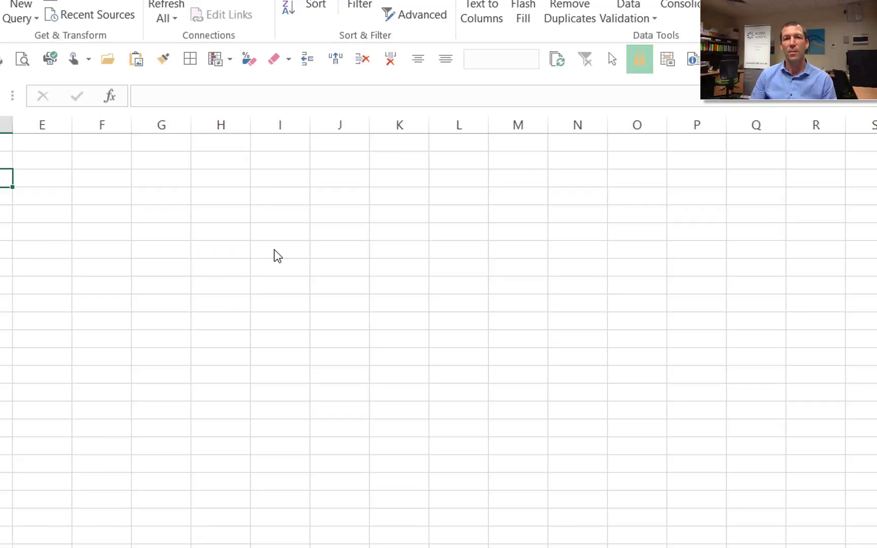
click(582, 334)
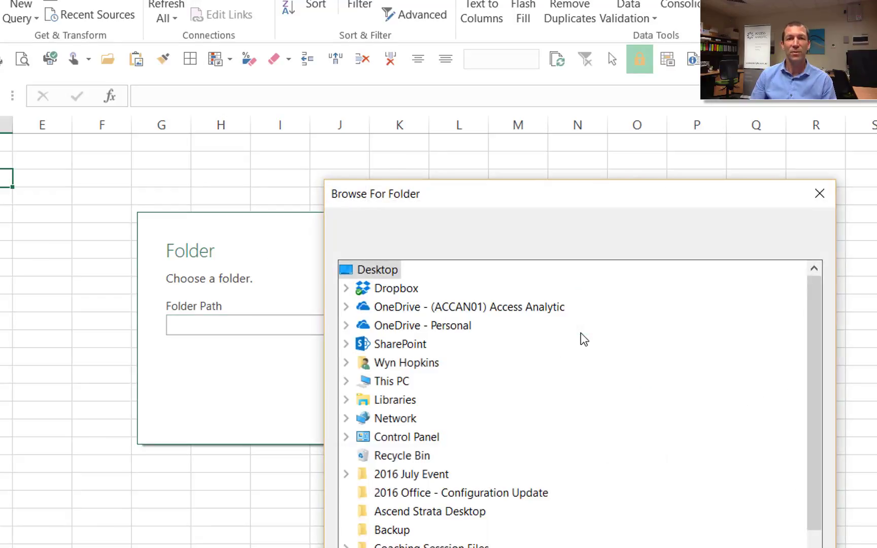
click(396, 384)
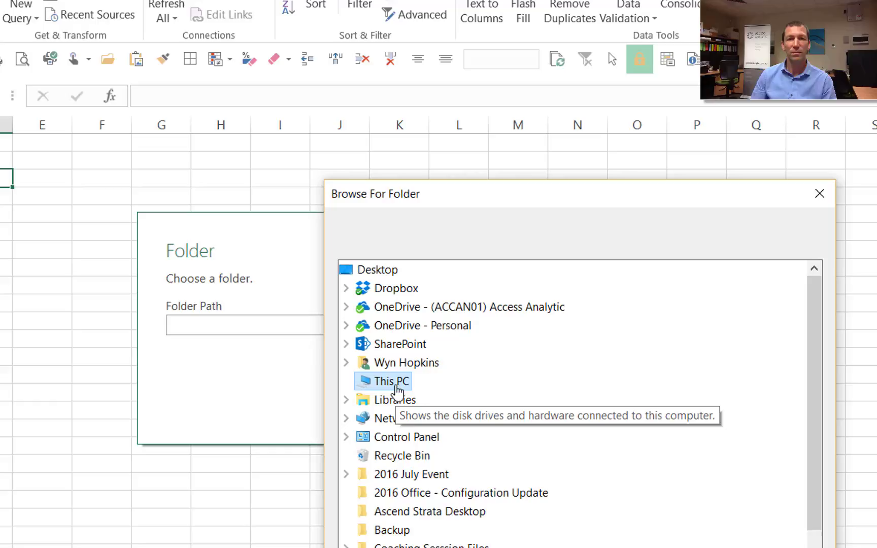
double_click(397, 385)
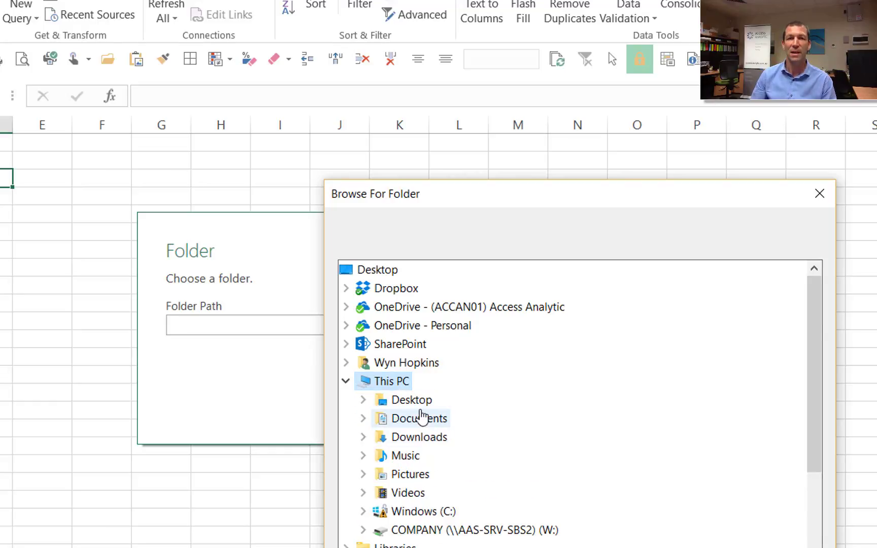
double_click(410, 401)
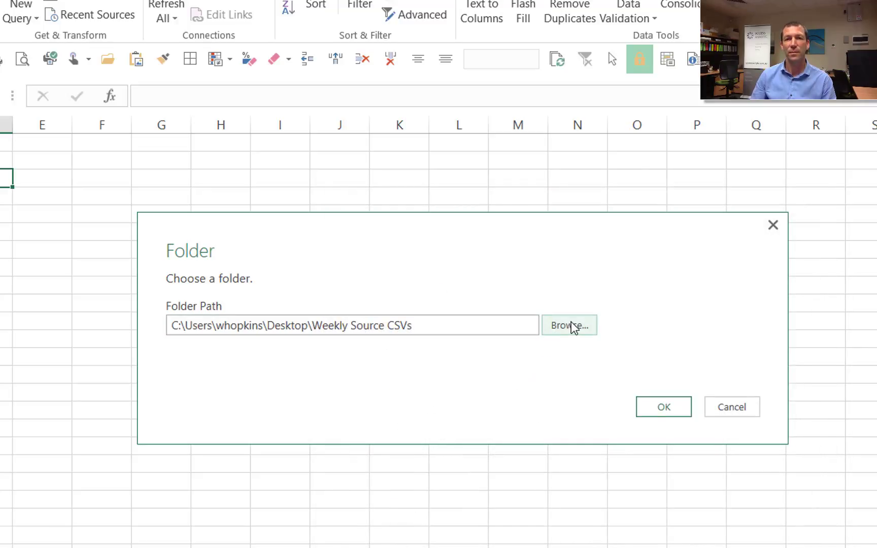
- Confirm the folder and review the file list's Name, Folder Path, Date created and Content columns
click(662, 407)
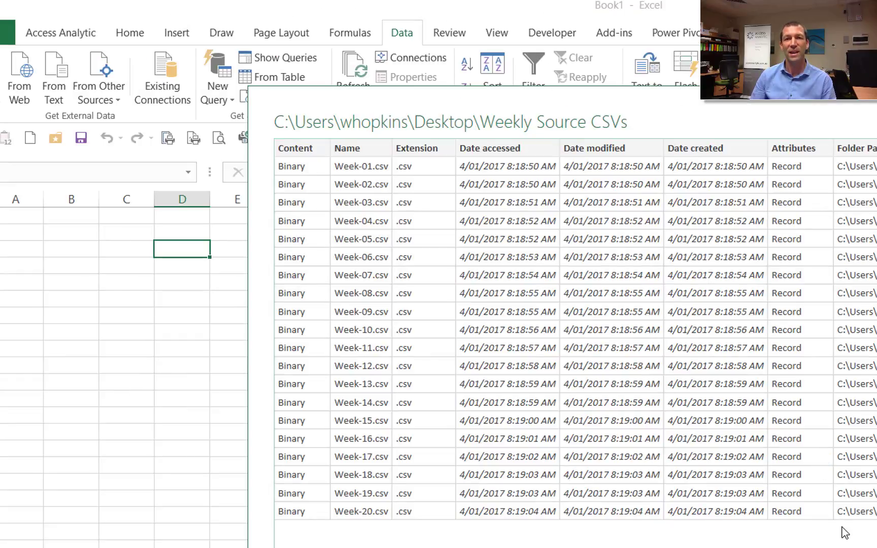
key(Escape)
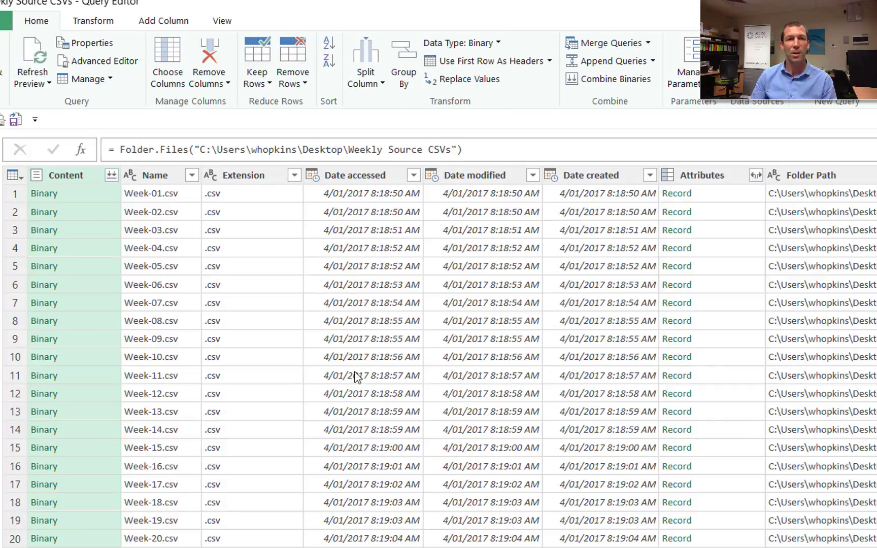
click(161, 182)
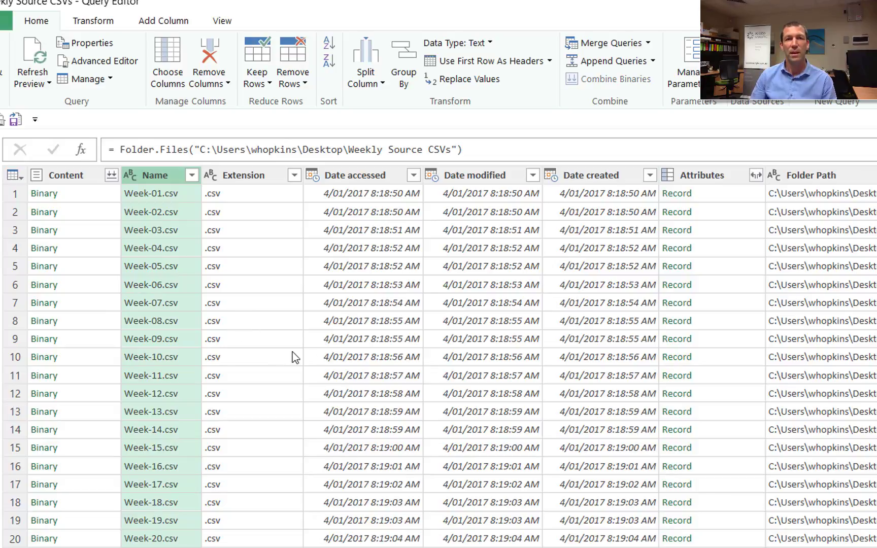
click(826, 177)
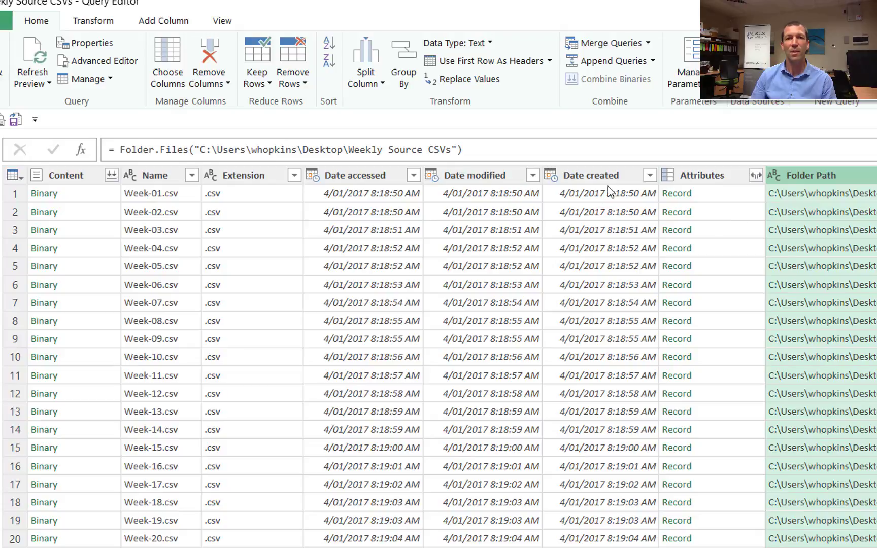
click(592, 179)
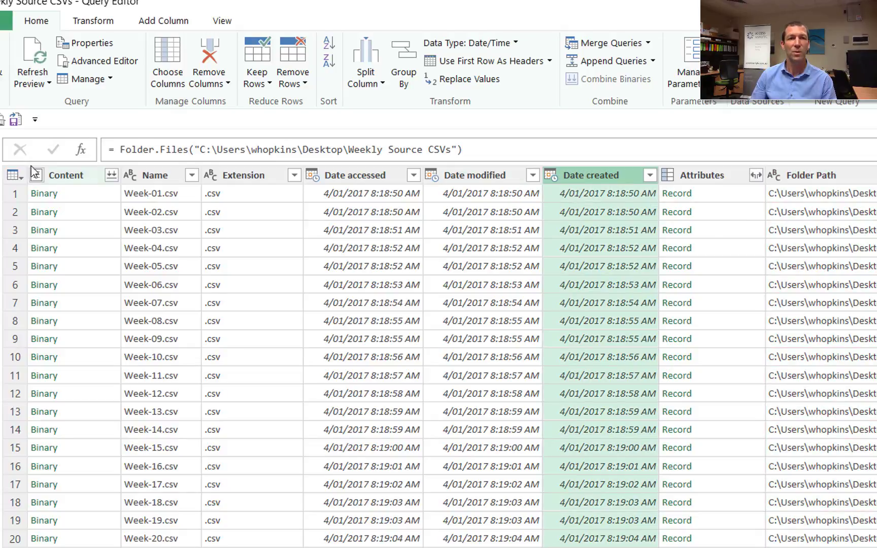
click(74, 182)
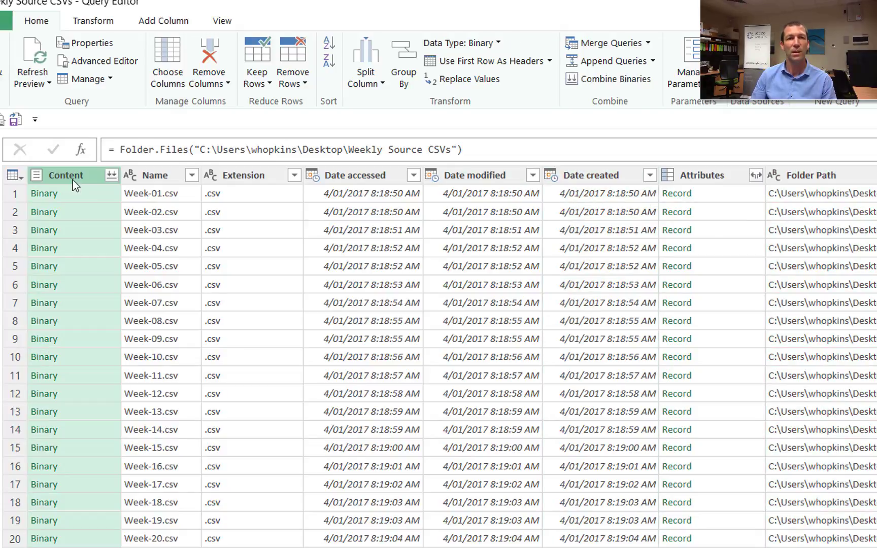
- Combine the Content binaries and promote row 1 to Store Code, Week Starting and weekday headers
click(112, 176)
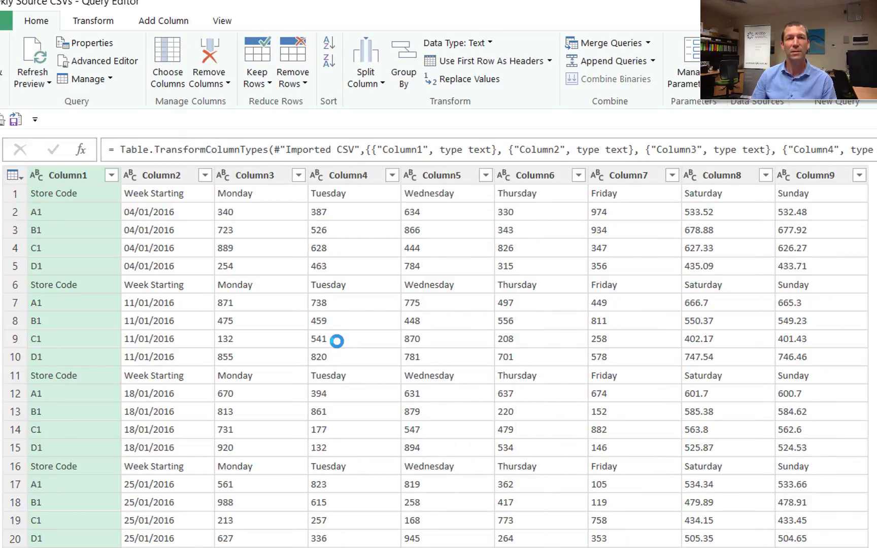
click(66, 192)
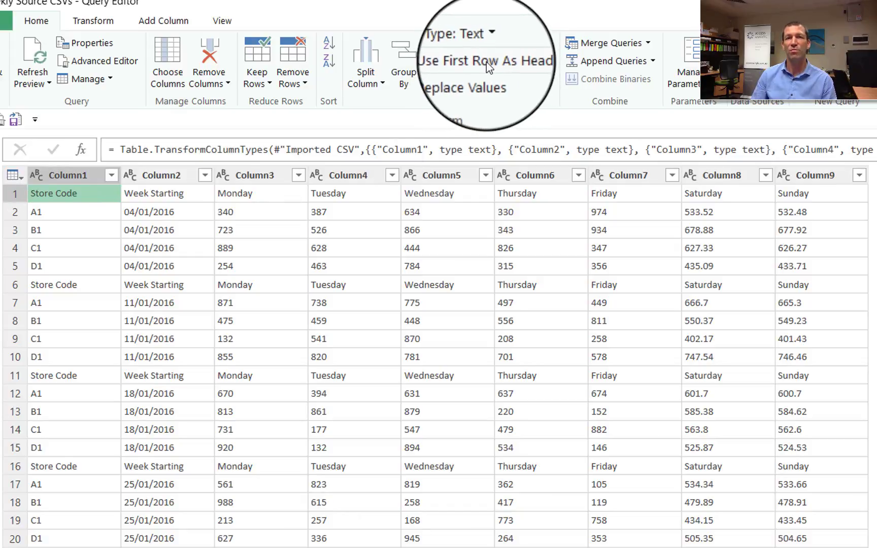
click(532, 63)
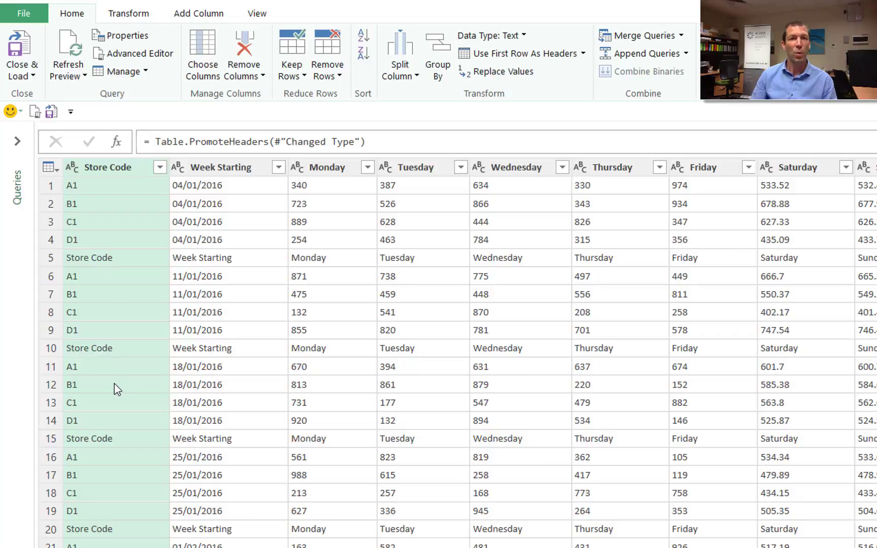
- Uncheck the Store Code value in the Store Code filter, then select Store Code with Week Starting
click(159, 167)
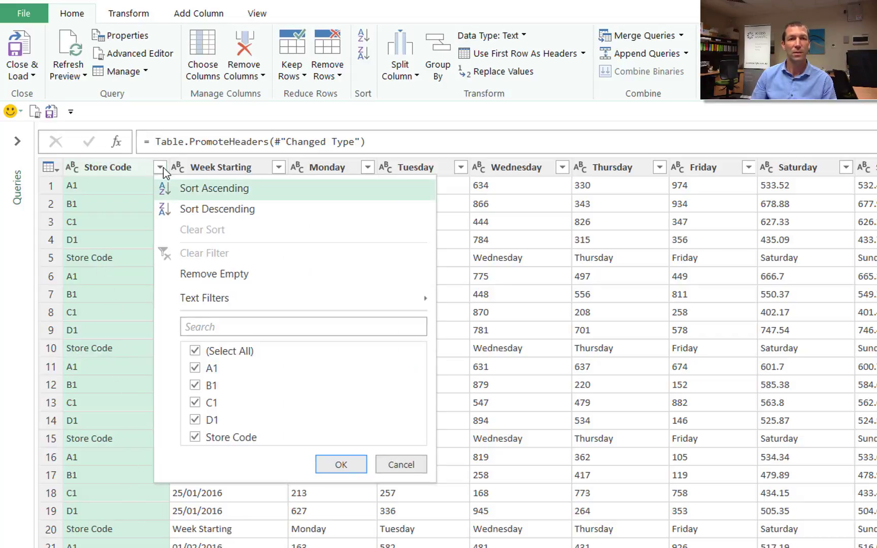
click(195, 437)
click(341, 465)
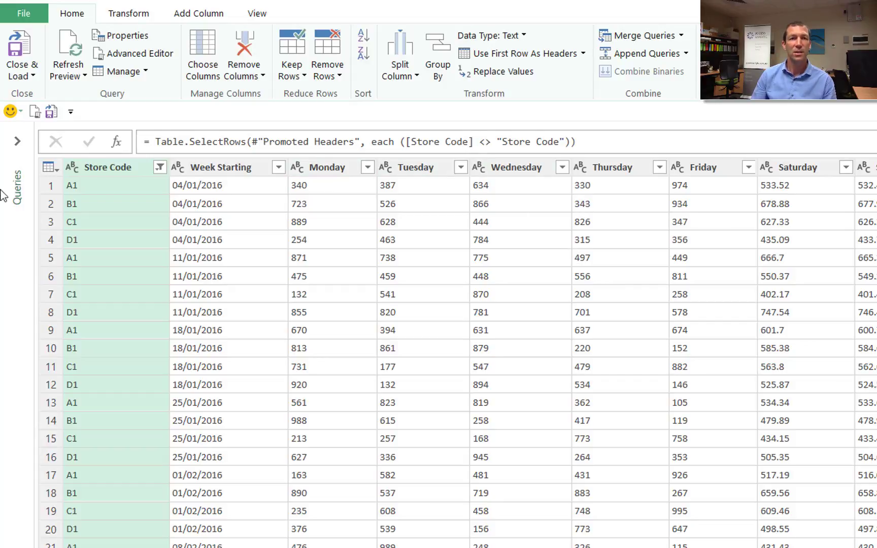
ctrl+click(204, 168)
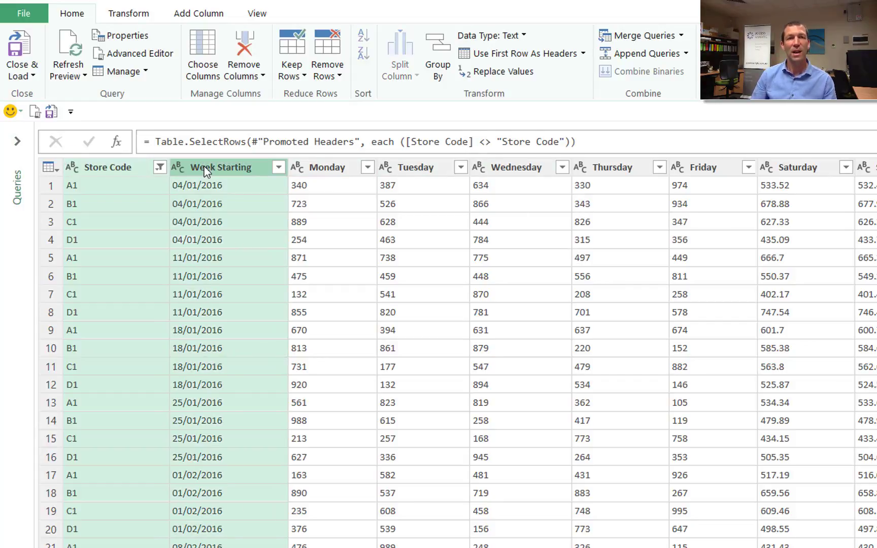
- Unpivot Other Columns from the selected Store Code and Week Starting headers
right_click(242, 172)
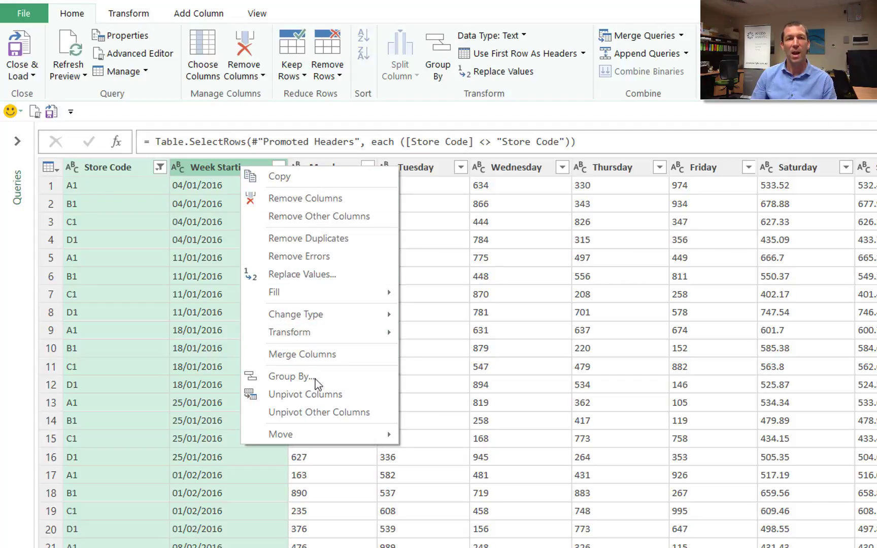
click(320, 410)
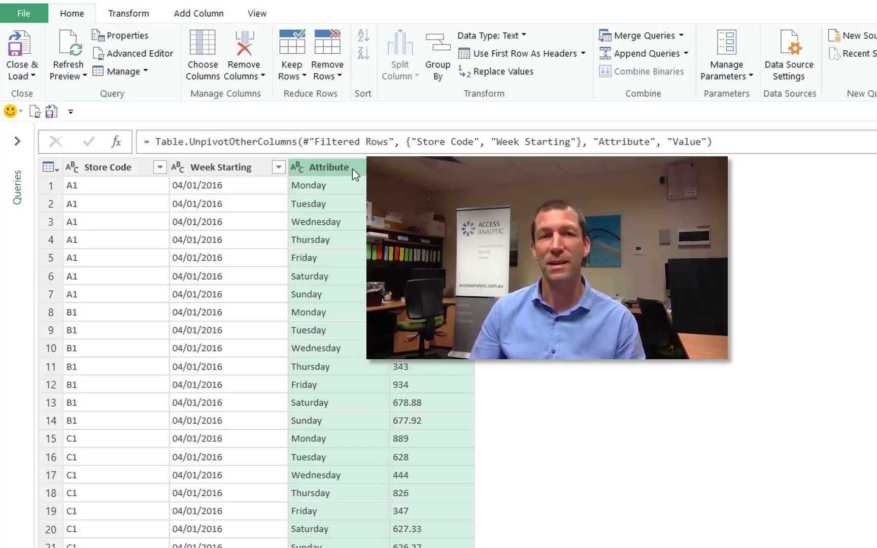
- Rename the Attribute column to Days and the Value column to Sales
double_click(353, 172)
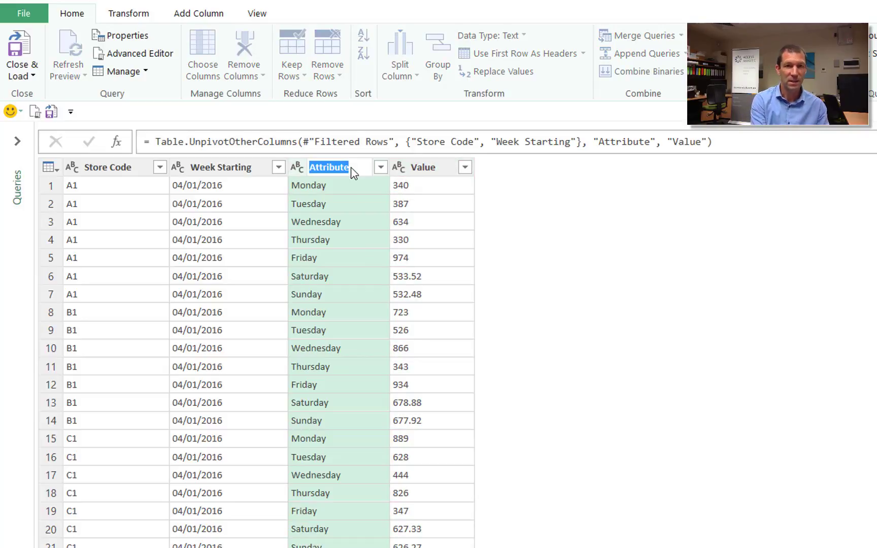
text(Days)
key(Return)
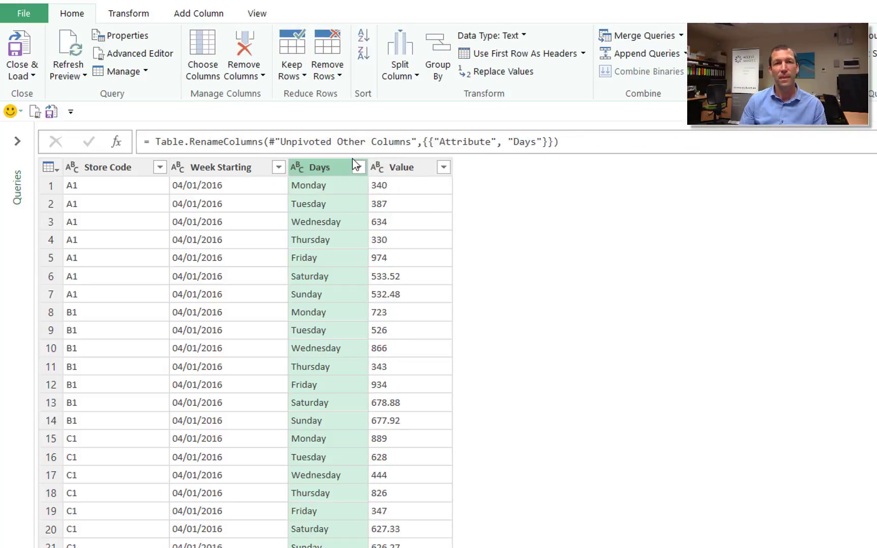
click(394, 173)
double_click(394, 175)
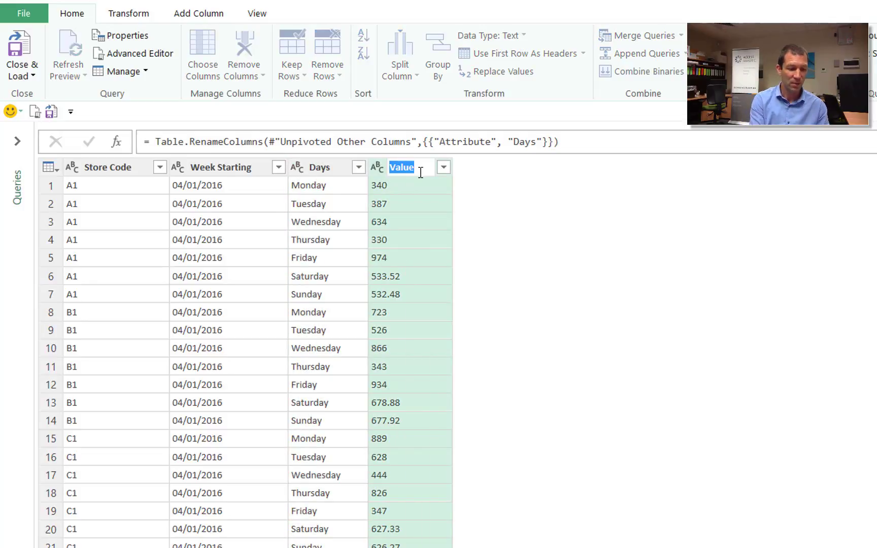
text(Sale)
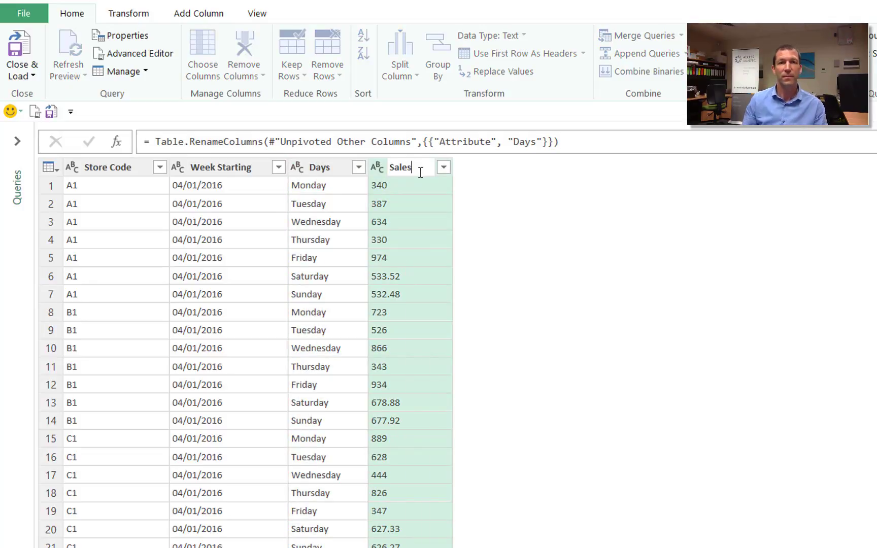
key(Return)
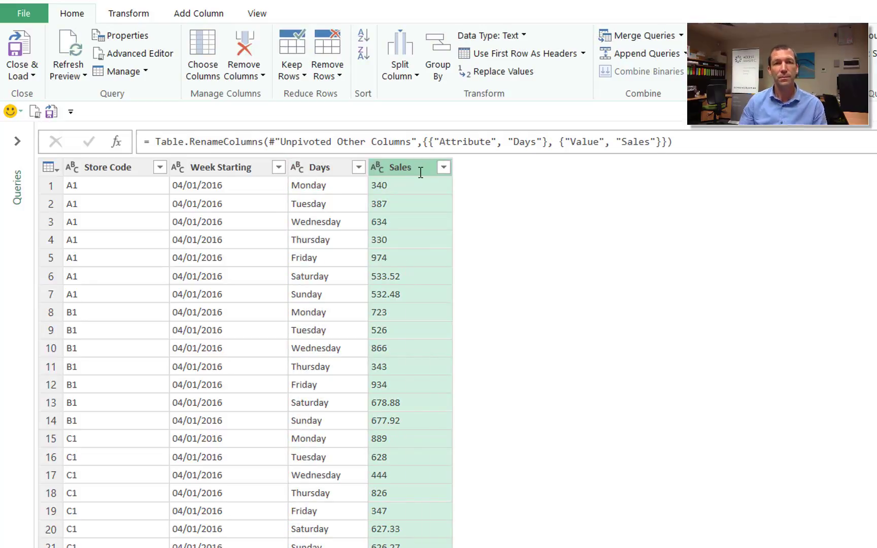
- Set Sales to Decimal Number and Week Starting to Date data types
click(376, 167)
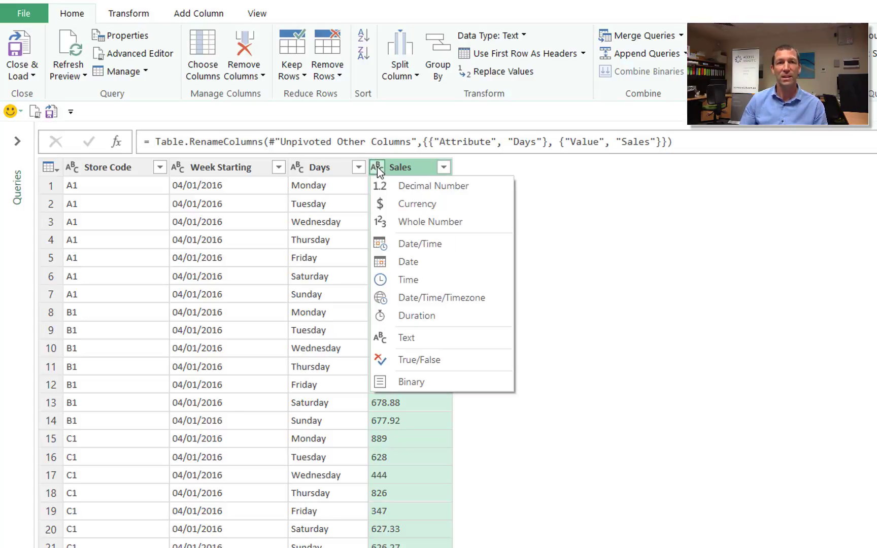
click(409, 187)
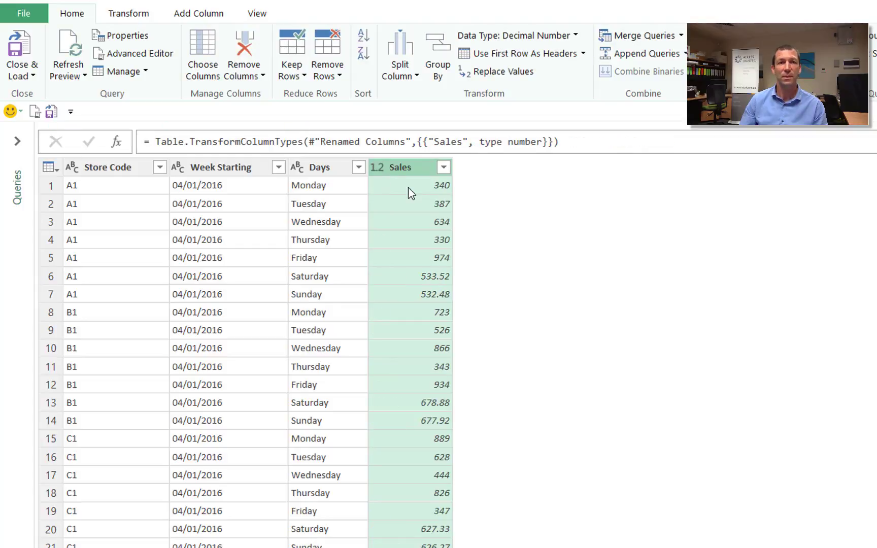
click(322, 168)
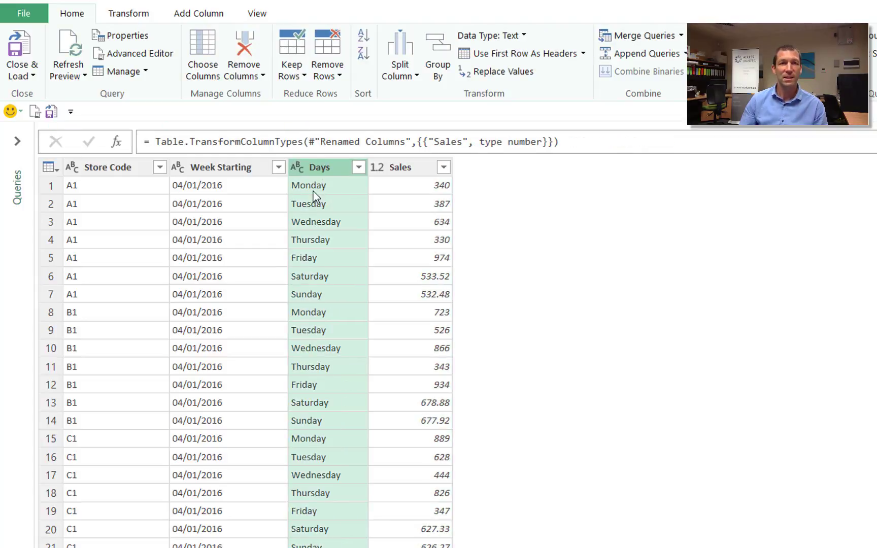
click(180, 168)
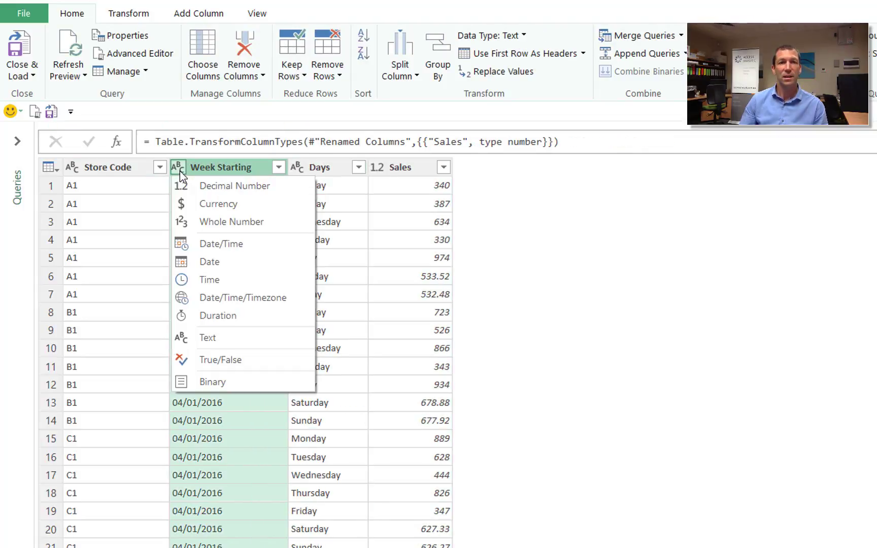
click(217, 260)
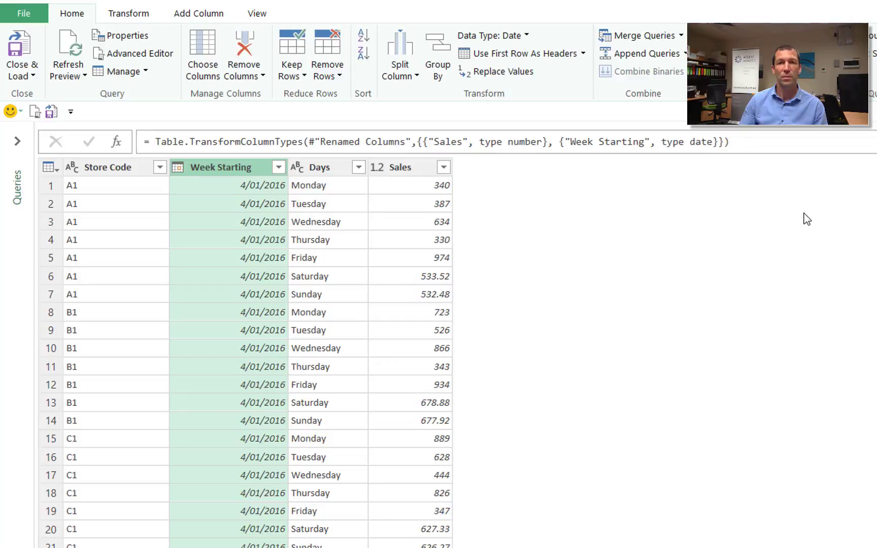
- Close & Load the query into a 456-row sheet table, then clear cells B9:D16
click(17, 48)
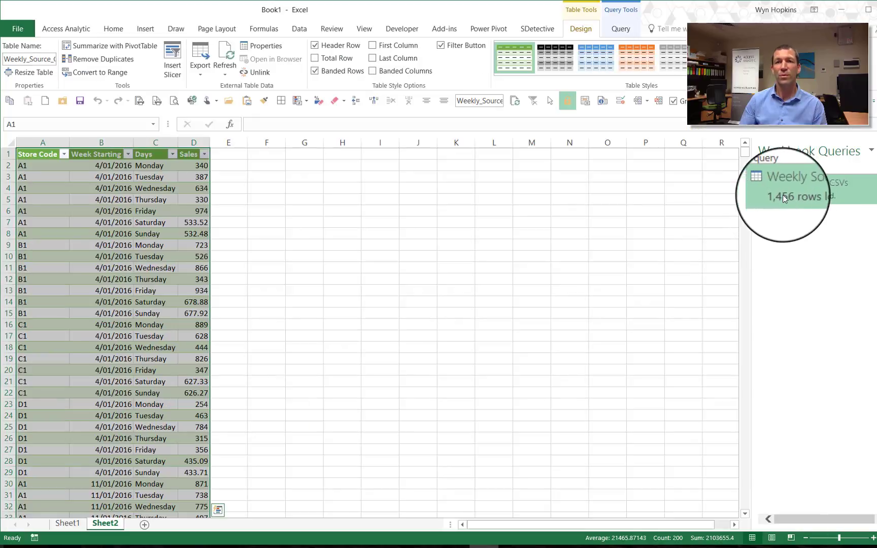
mouse_move(808, 196)
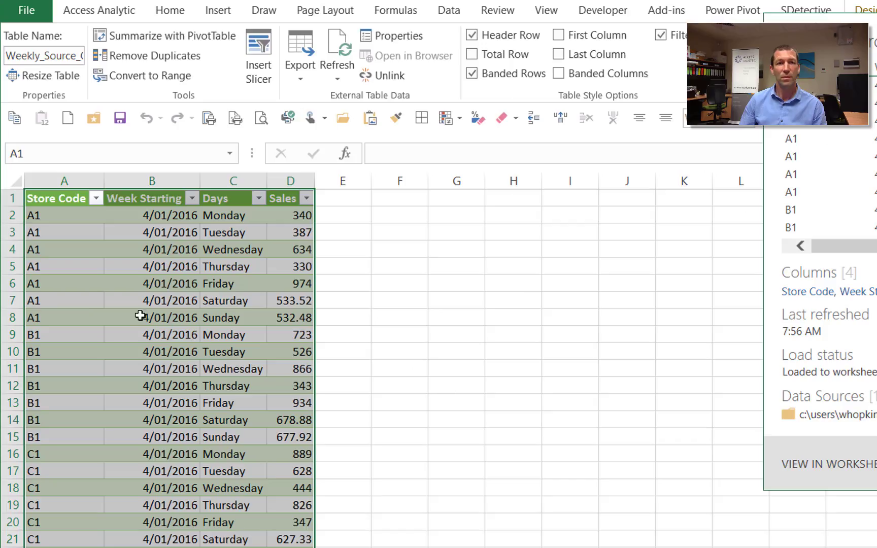
click(101, 222)
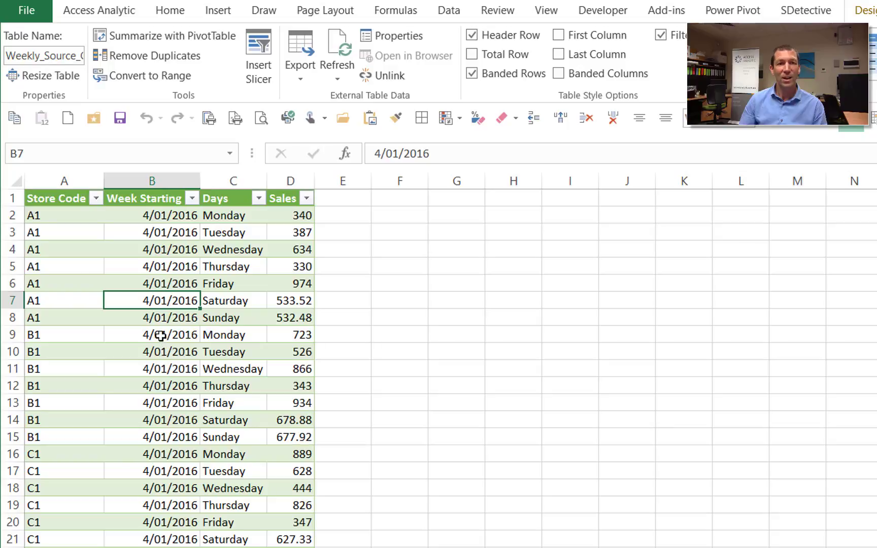
drag(159, 333, 274, 449)
key(Delete)
click(219, 489)
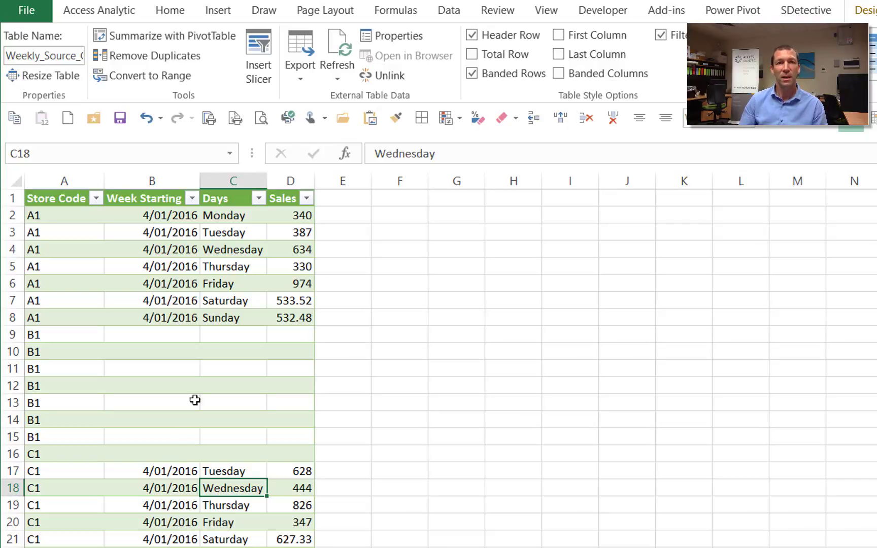
- Refresh the loaded table from its query using the cell's right-click Refresh command
right_click(219, 253)
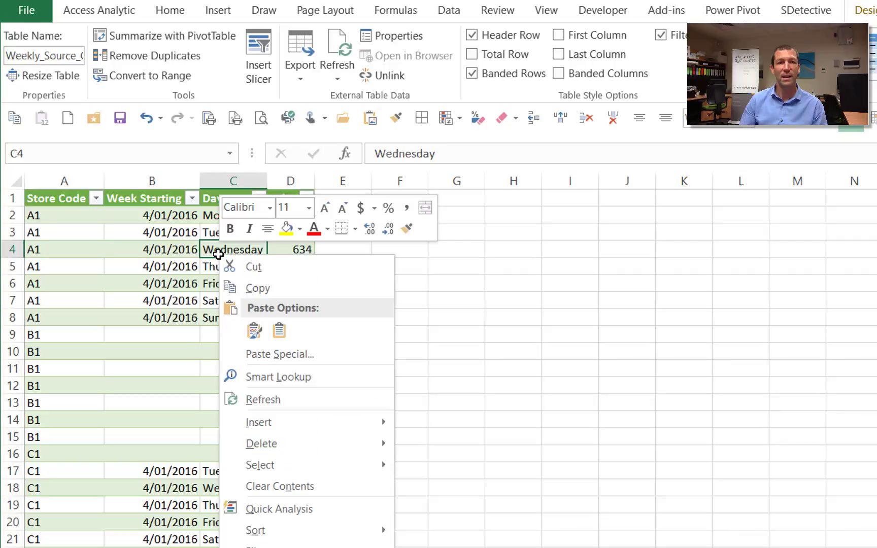
click(281, 399)
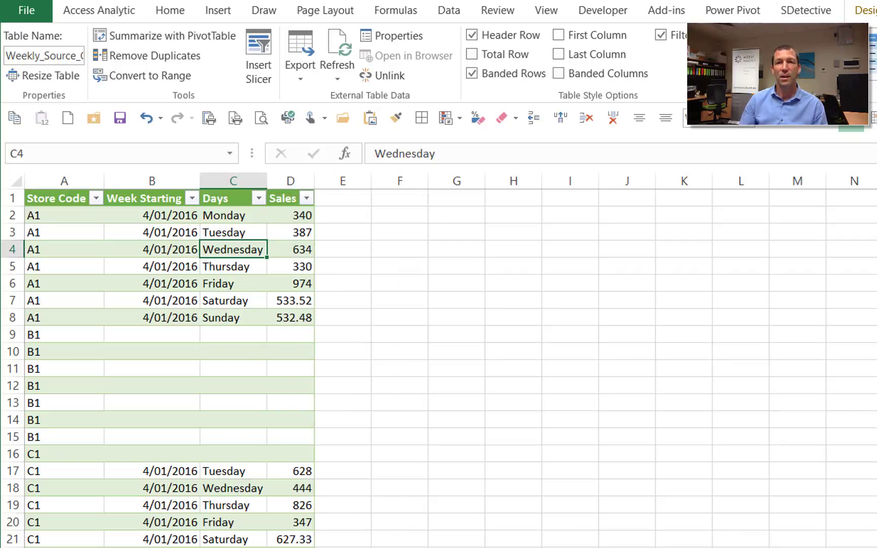